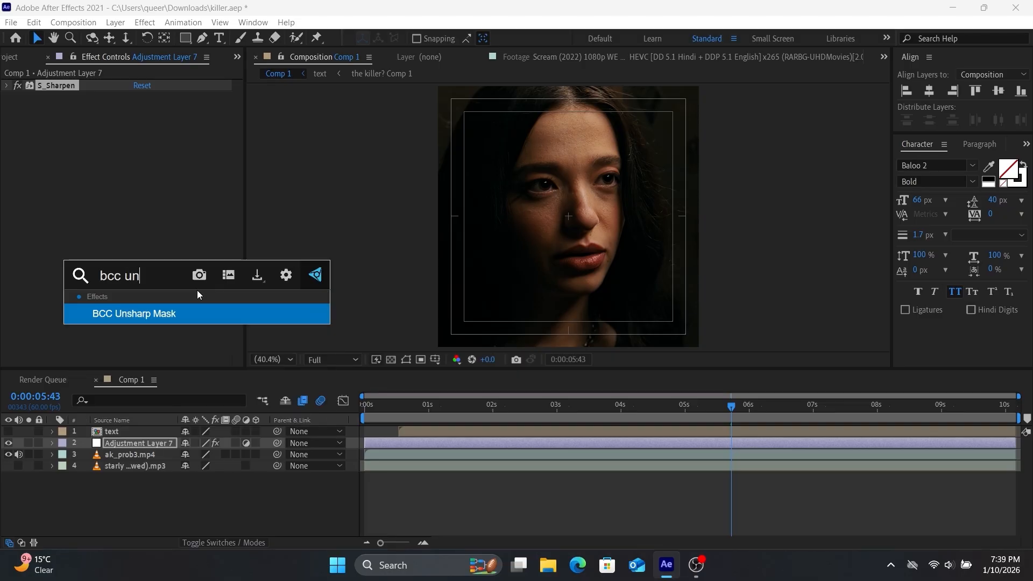
# Add BCC Unsharp Mask to Adjustment Layer 7 with Radius 20 and Amount 10
pyautogui.press('Return')
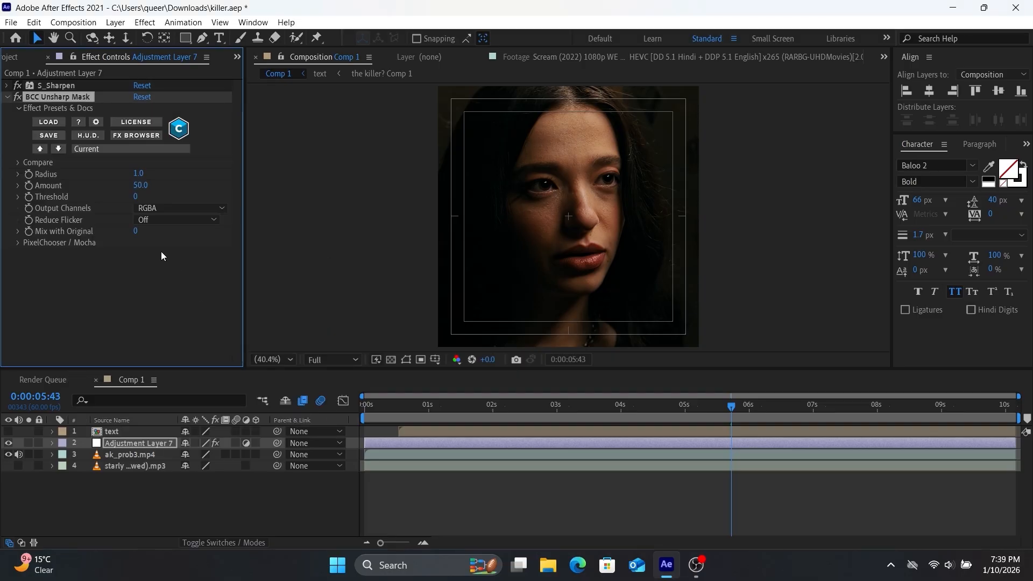
pyautogui.click(138, 174)
pyautogui.write('20')
pyautogui.press('Return')
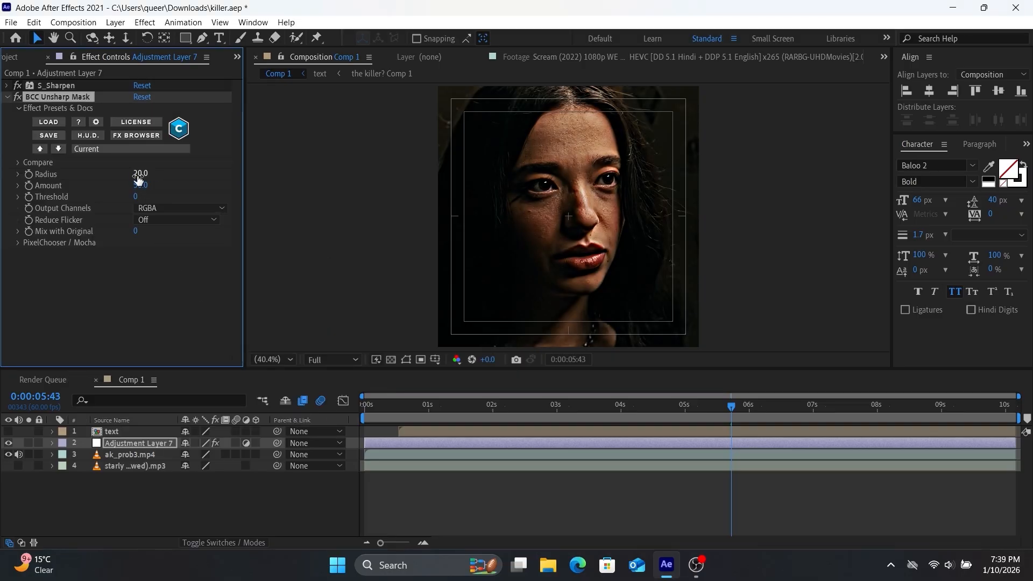
pyautogui.click(140, 185)
pyautogui.write('10')
pyautogui.press('Return')
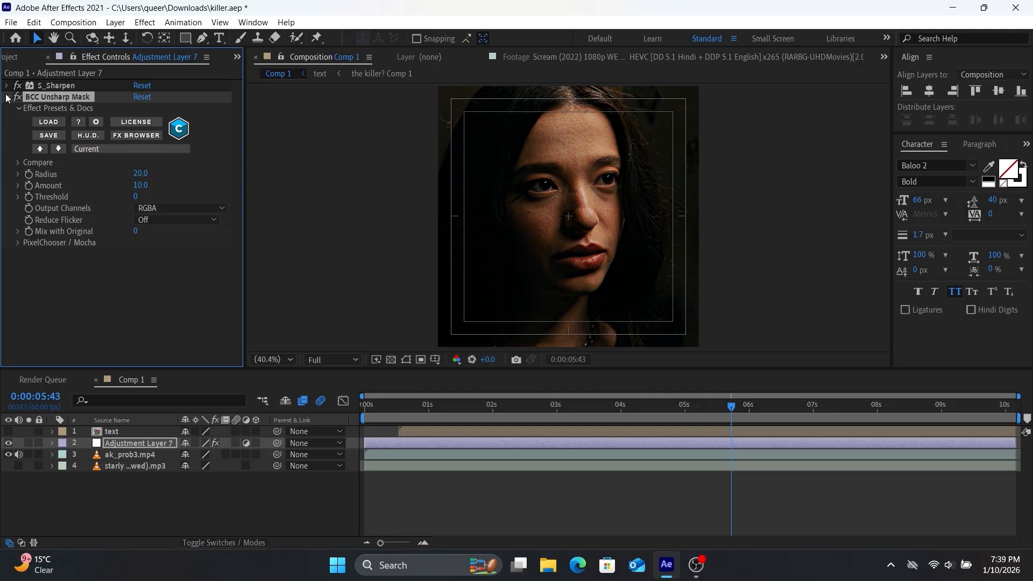
pyautogui.click(8, 96)
# Add Brightness & Contrast to the adjustment layer with Brightness 40 and Contrast 18
pyautogui.hotkey('ctrl', 'space')
pyautogui.write('brig')
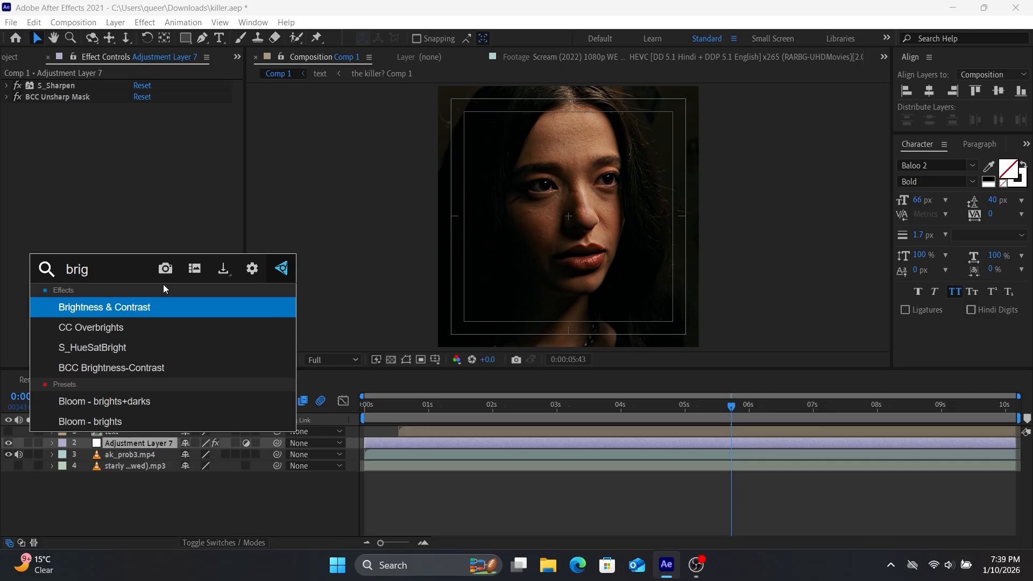
pyautogui.press('Return')
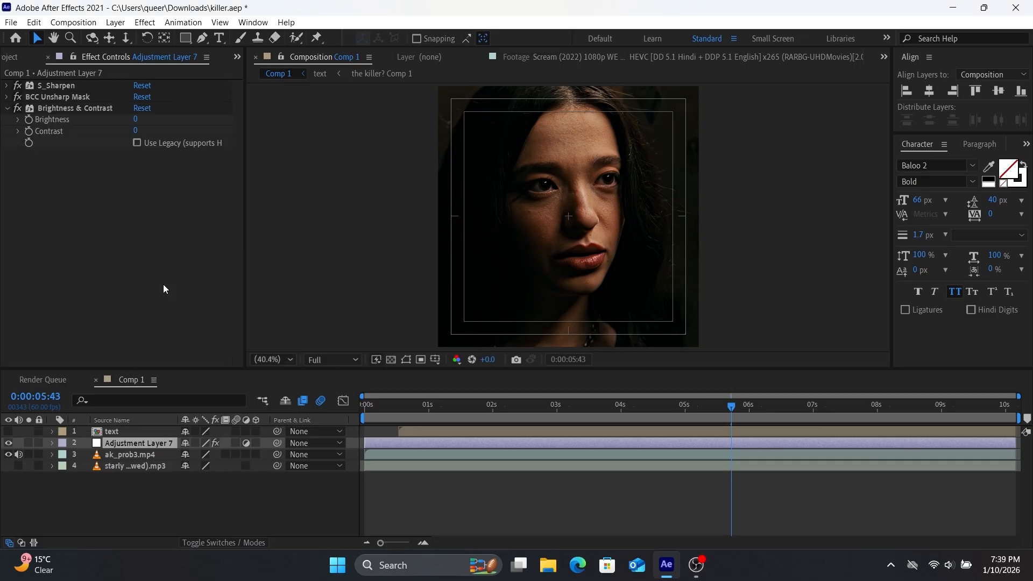
pyautogui.click(137, 120)
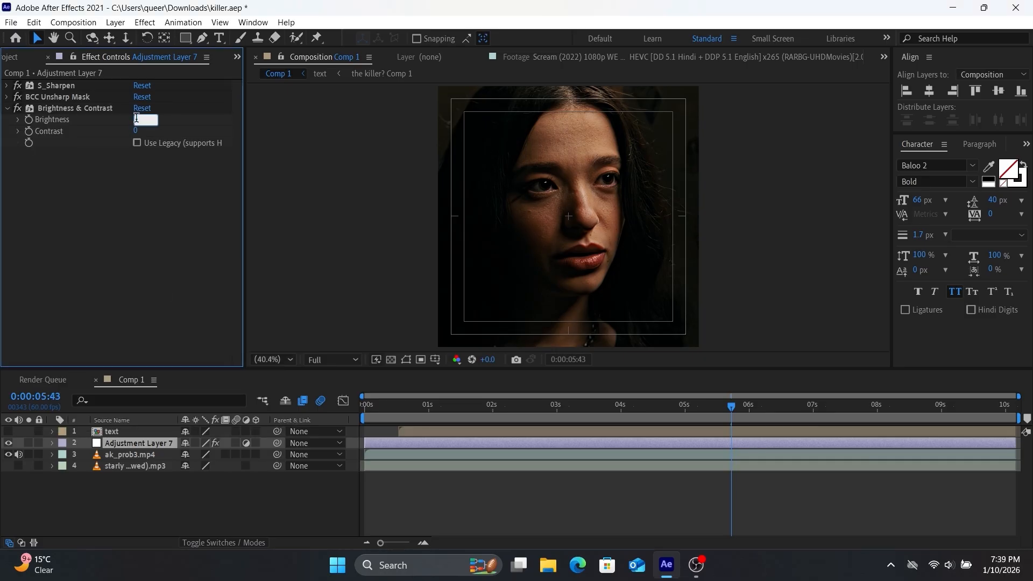
pyautogui.write('40')
pyautogui.press('Return')
pyautogui.click(138, 132)
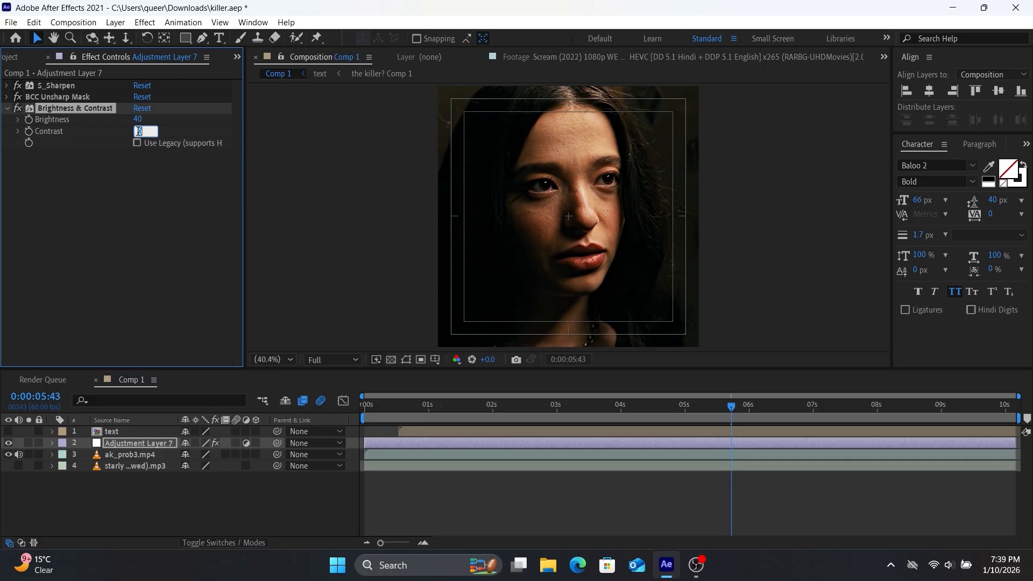
pyautogui.write('18')
pyautogui.press('Return')
# Add the Looks effect to the adjustment layer and open its look editor
pyautogui.hotkey('ctrl', 'space')
pyautogui.write('loo')
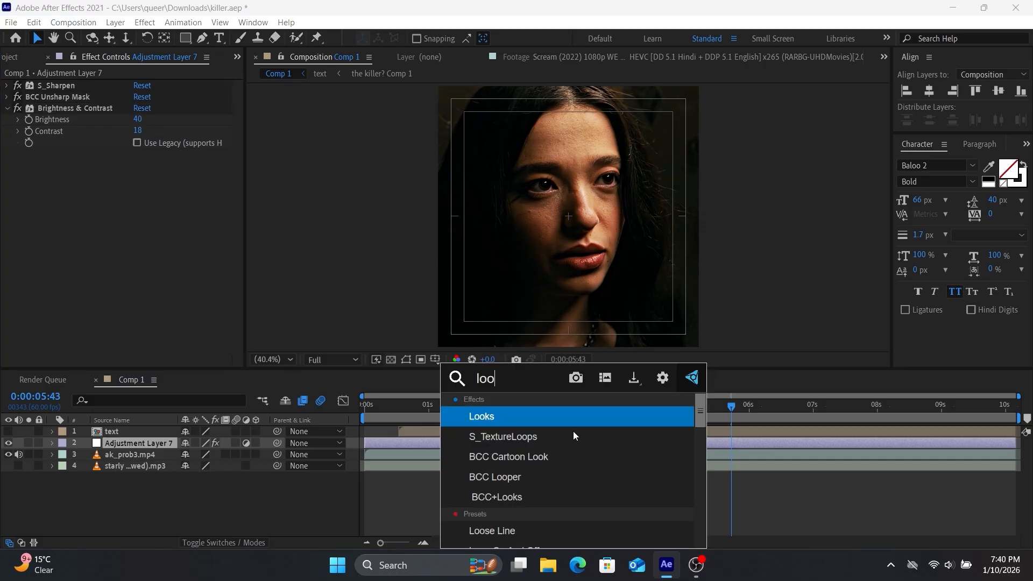
pyautogui.press('Return')
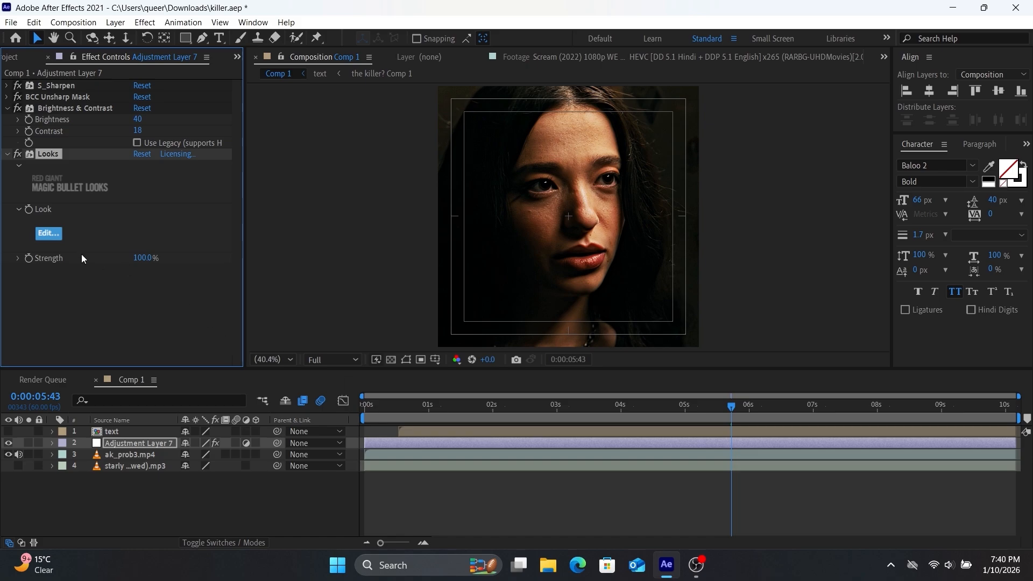
pyautogui.click(49, 233)
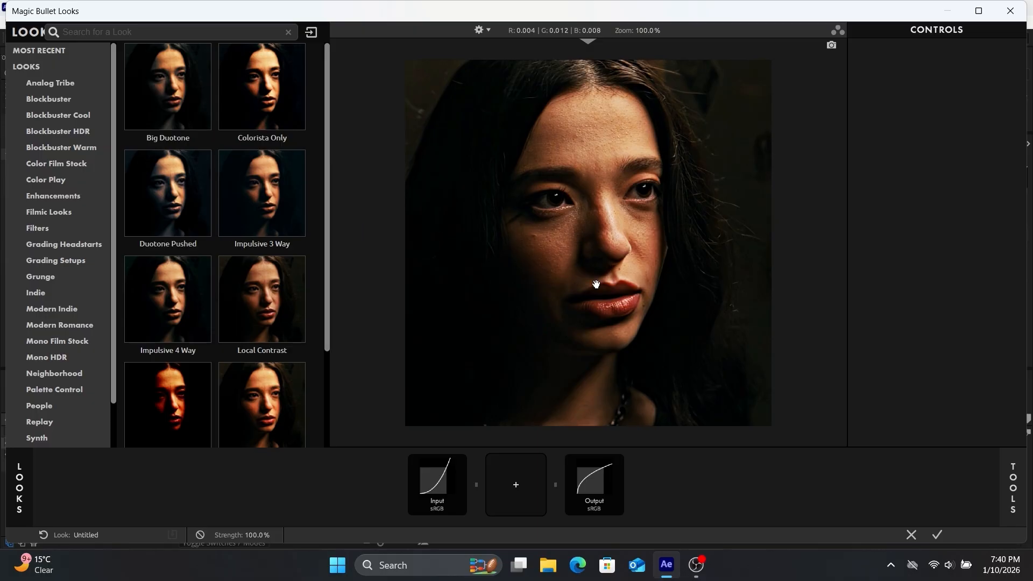
# Add the 4-Way Color tool to the empty look chain
pyautogui.click(1012, 473)
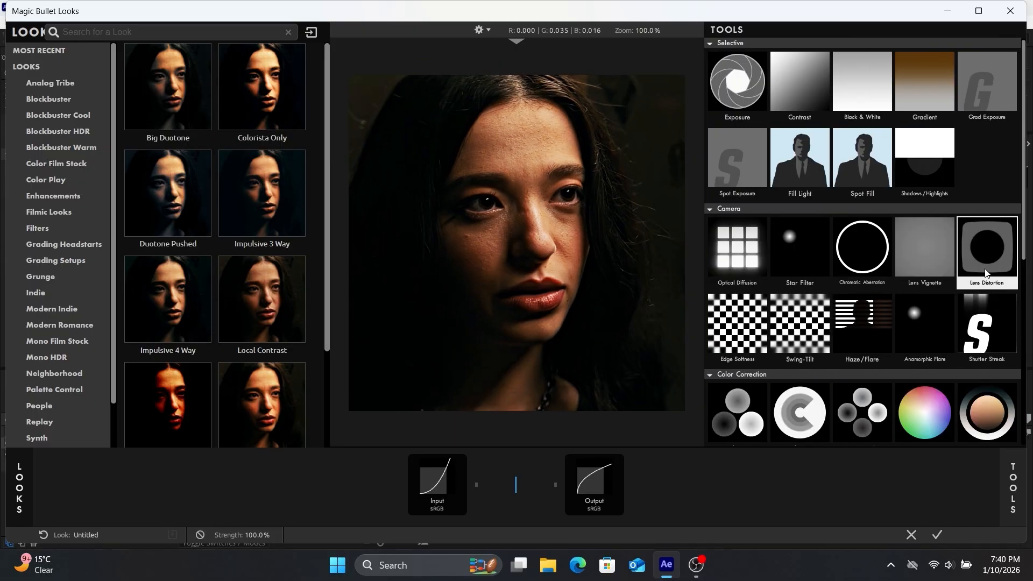
pyautogui.scroll(-3, 1028, 269)
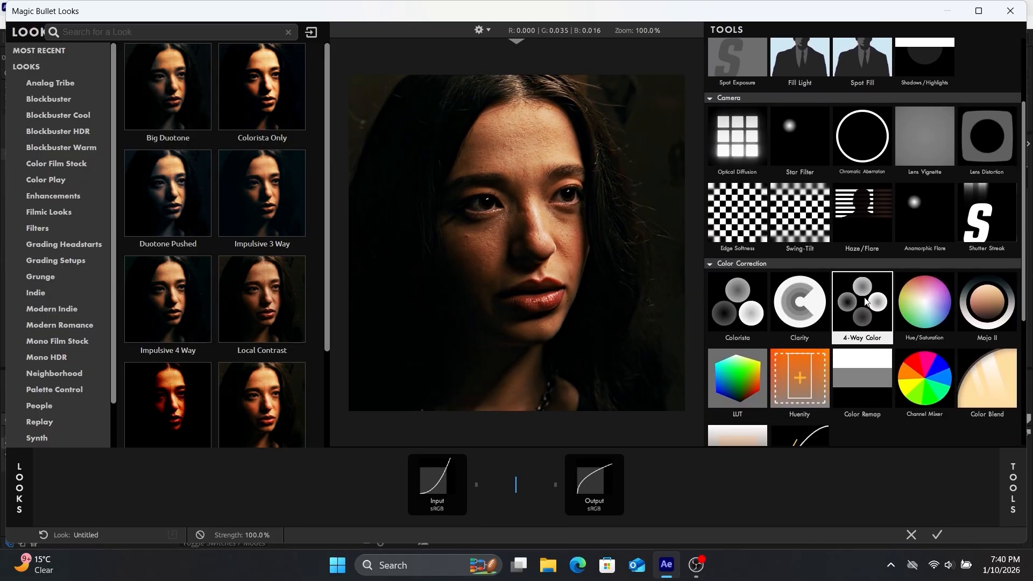
pyautogui.moveTo(863, 304); pyautogui.dragTo(527, 464)
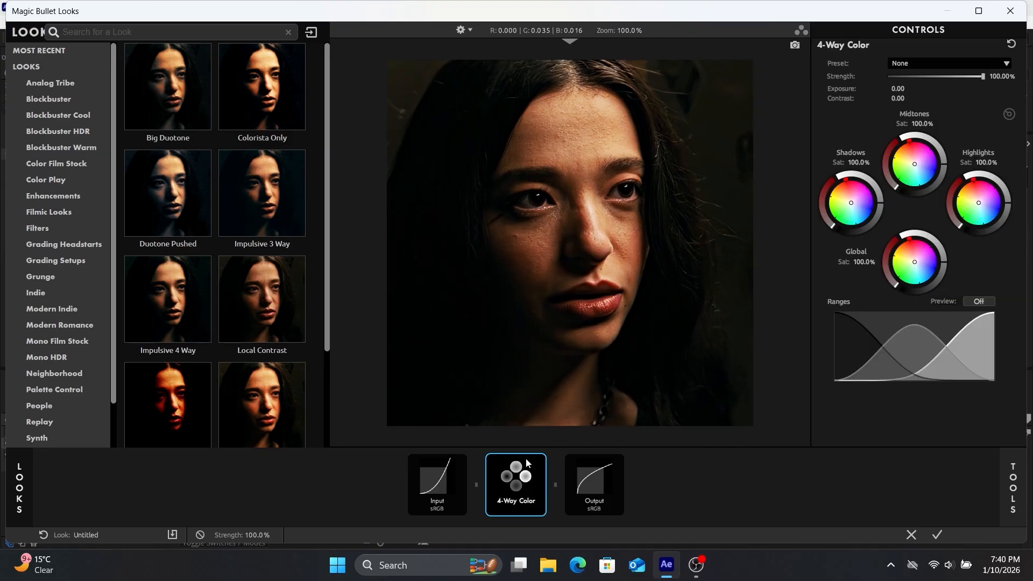
# Add the 2-Strip Process and LUT tools to the look chain after 4-Way Color
pyautogui.click(1013, 481)
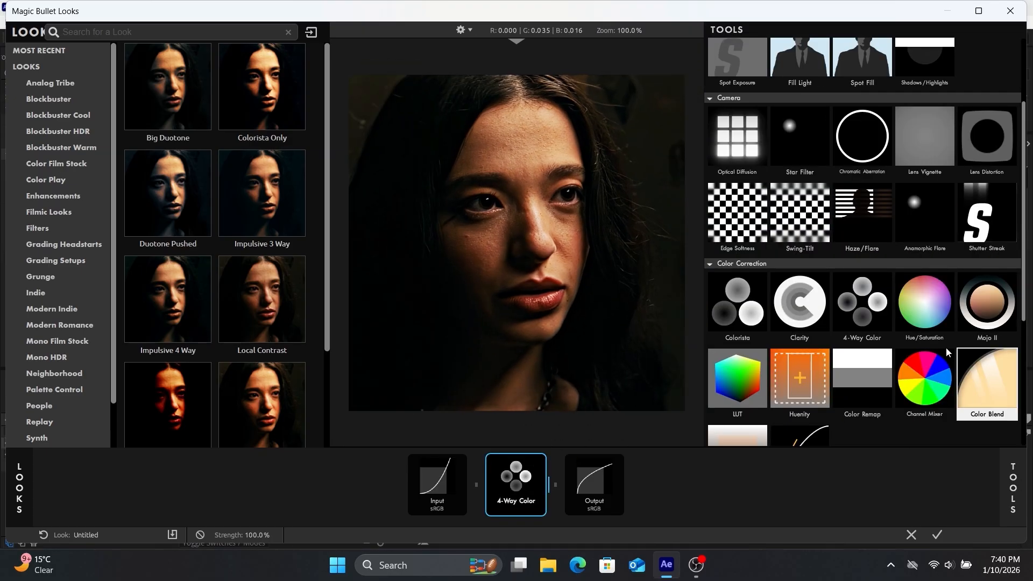
pyautogui.scroll(-5, 989, 254)
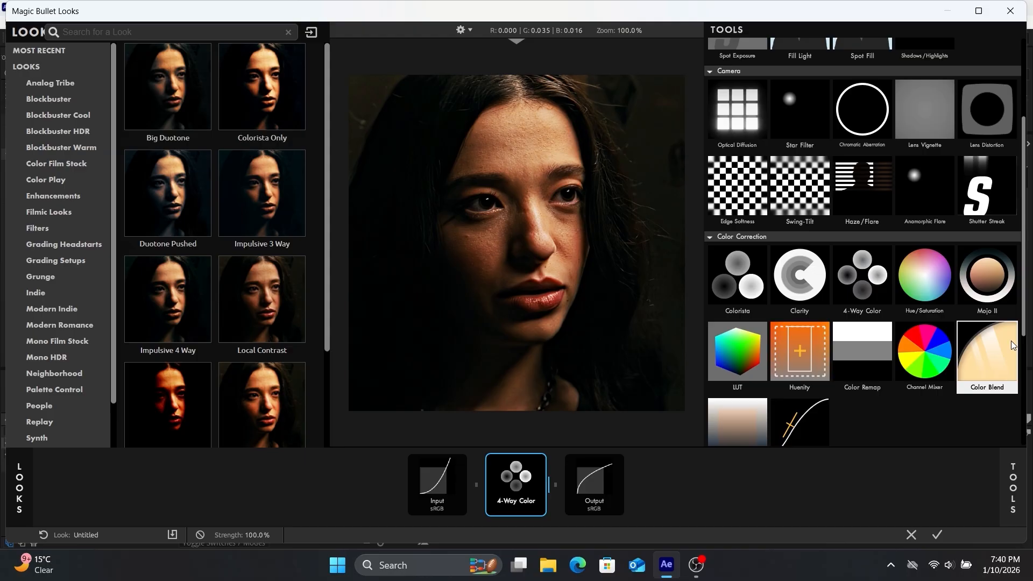
pyautogui.scroll(-3, 861, 242)
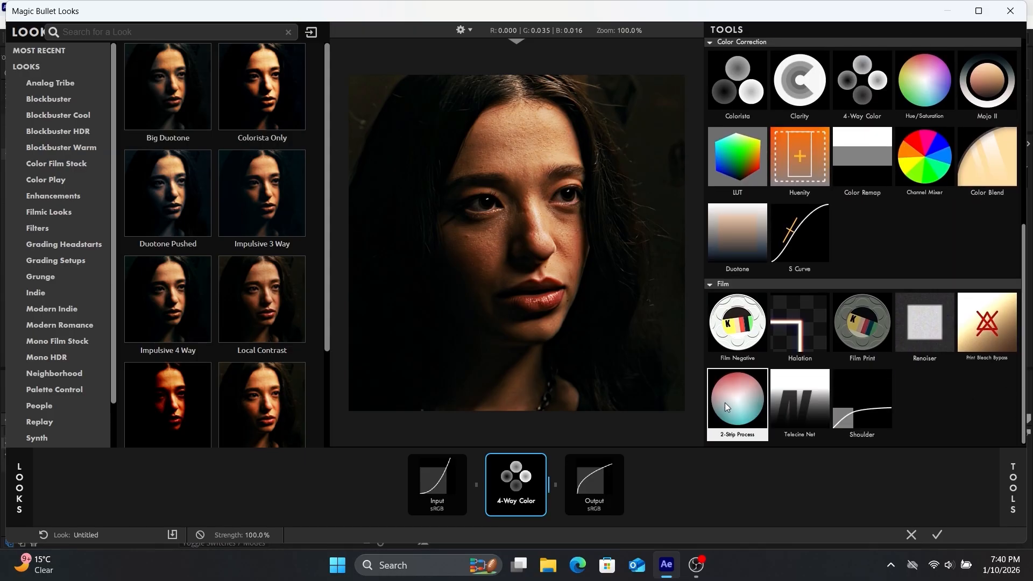
pyautogui.moveTo(724, 403); pyautogui.dragTo(548, 477)
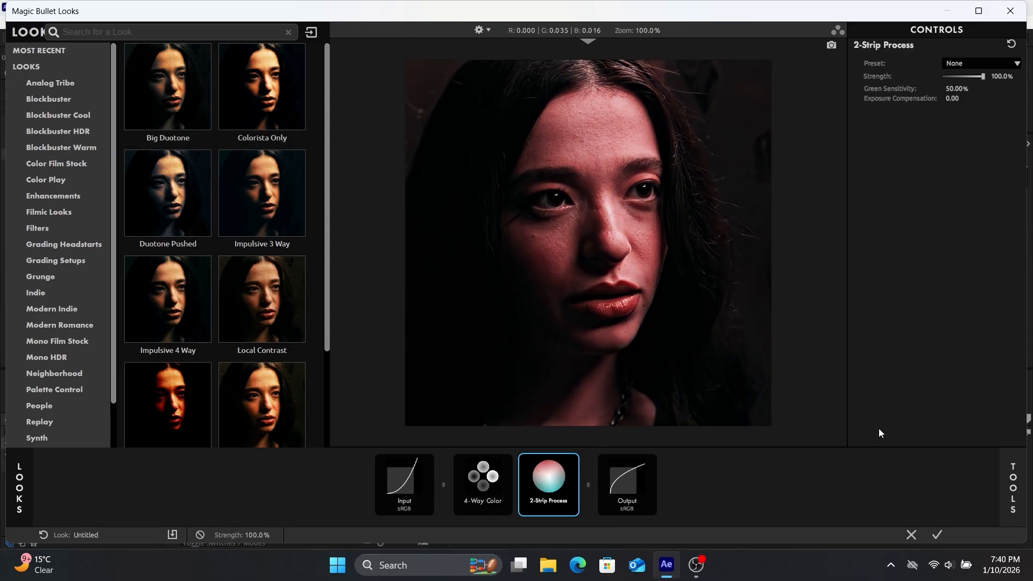
pyautogui.click(1014, 471)
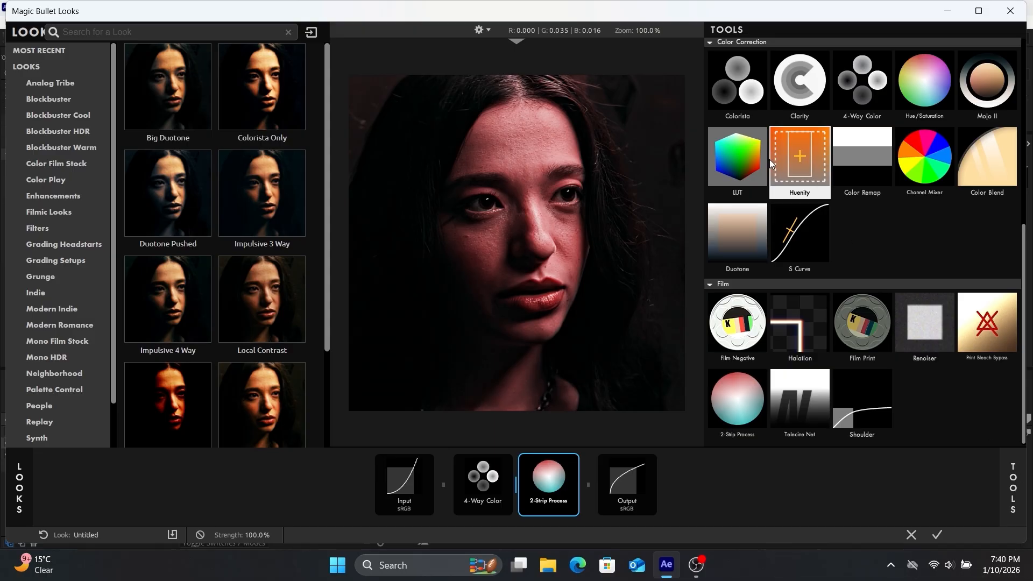
pyautogui.moveTo(751, 159); pyautogui.dragTo(606, 435)
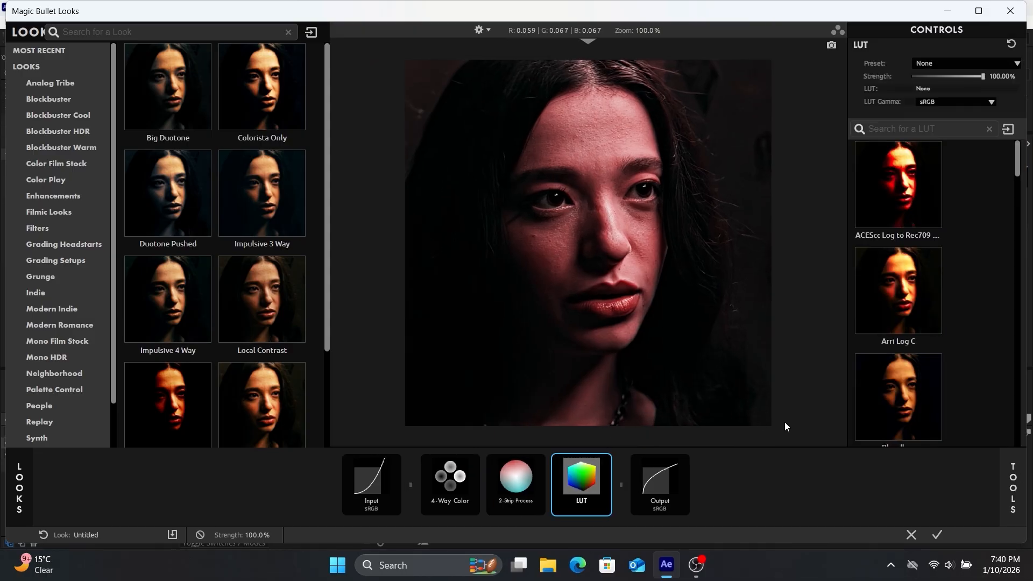
# Add the Optical Diffusion and Clarity tools to the look chain after the LUT
pyautogui.click(1014, 481)
pyautogui.moveTo(1023, 380); pyautogui.dragTo(1026, 253)
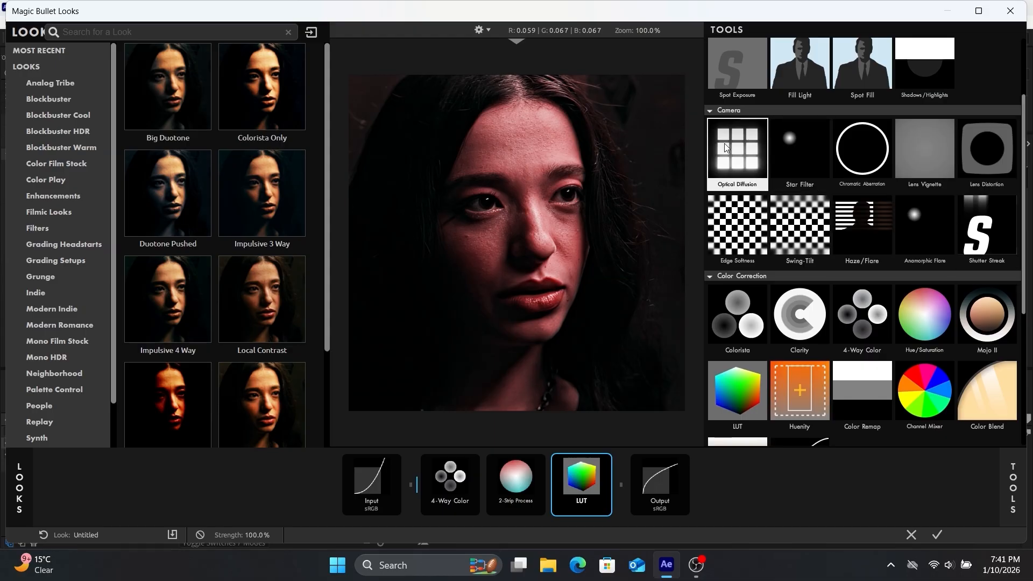
pyautogui.moveTo(738, 153); pyautogui.dragTo(614, 448)
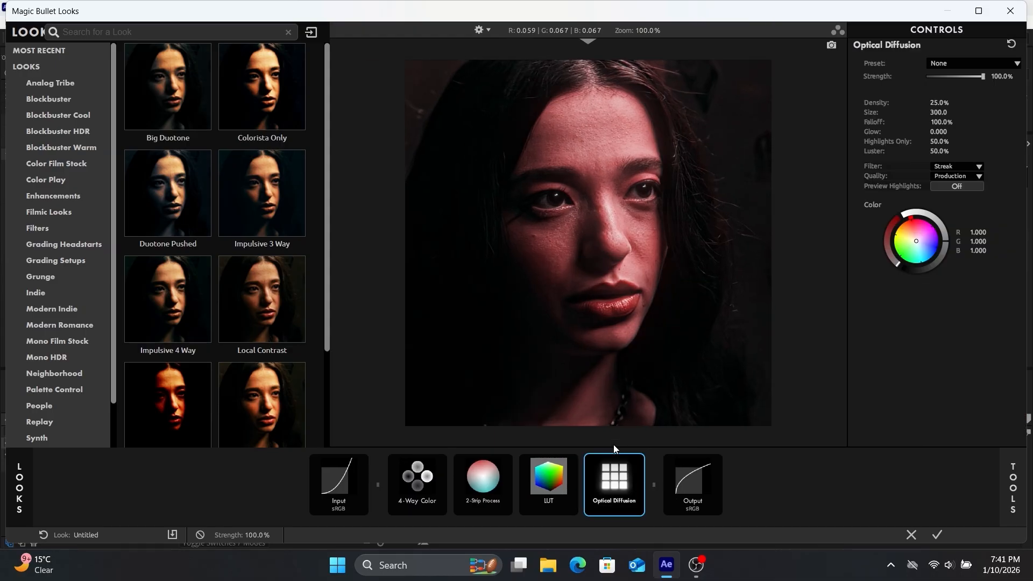
pyautogui.click(1013, 486)
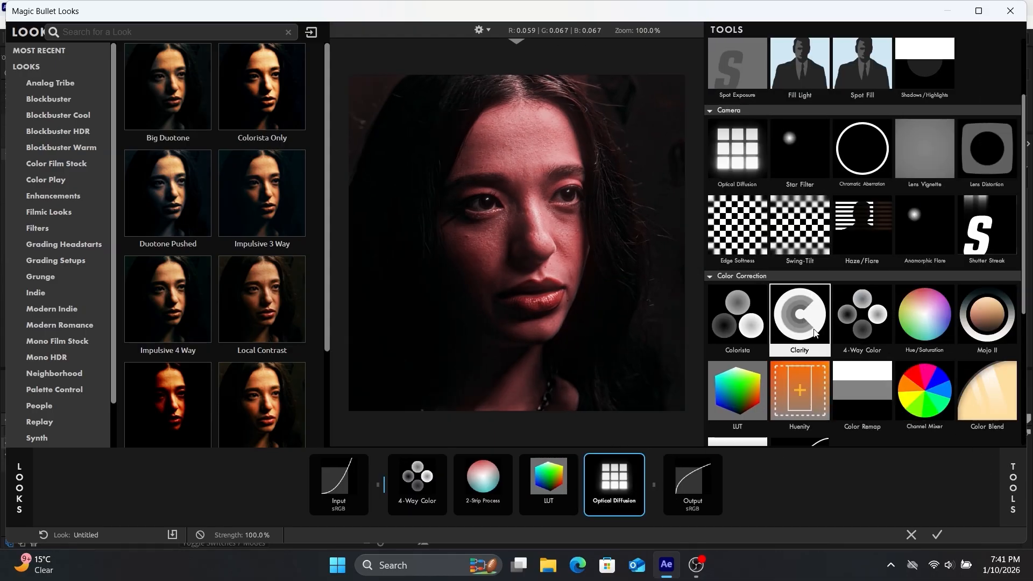
pyautogui.moveTo(813, 332); pyautogui.dragTo(652, 473)
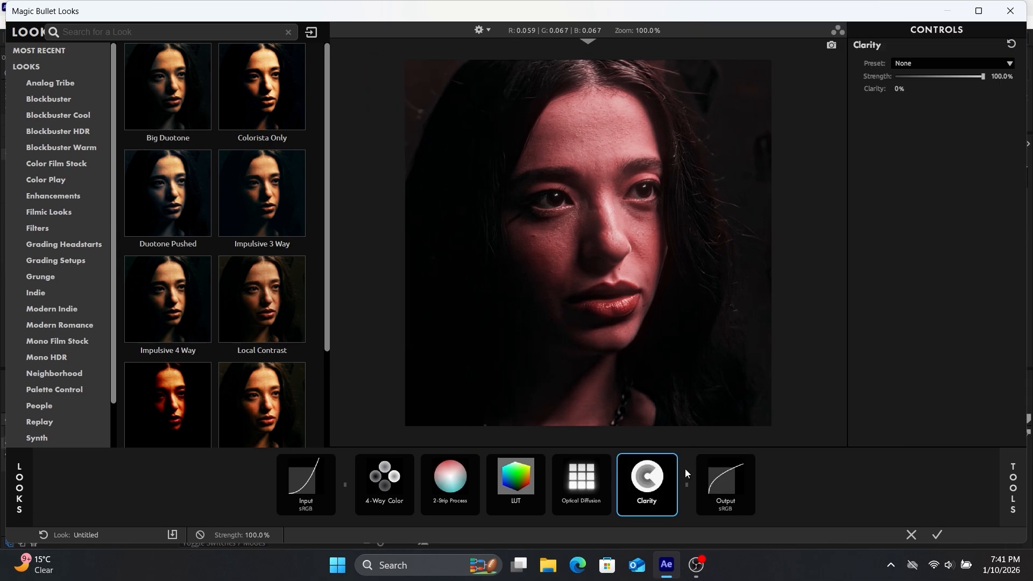
# Tint the 4-Way Color shadows blue, midtones teal-blue, highlights magenta and global slightly orange, adjusting the shadow and highlight levels
pyautogui.click(385, 482)
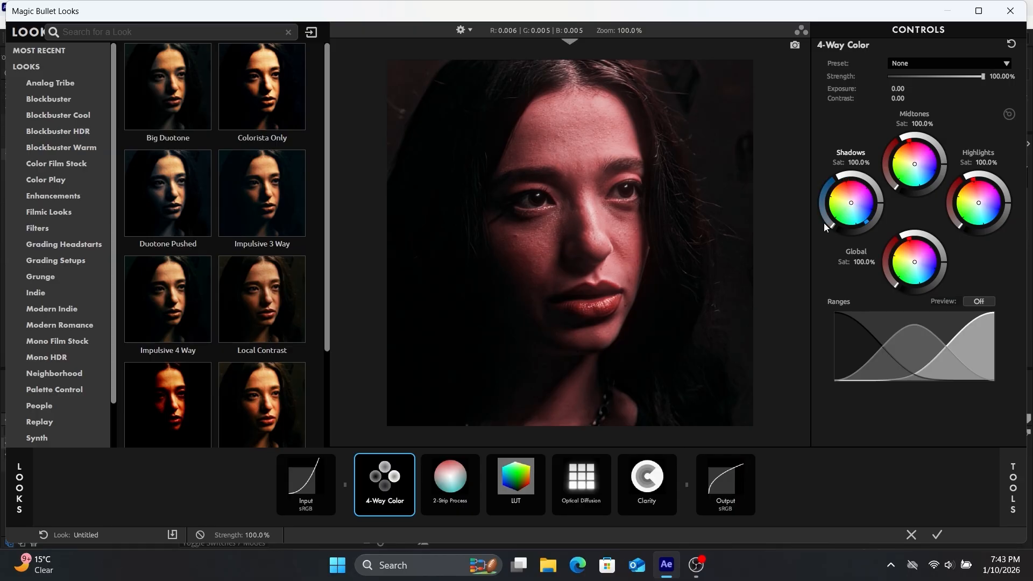
pyautogui.moveTo(825, 224); pyautogui.dragTo(821, 218)
pyautogui.moveTo(913, 165); pyautogui.dragTo(889, 178)
pyautogui.moveTo(973, 178); pyautogui.dragTo(991, 183)
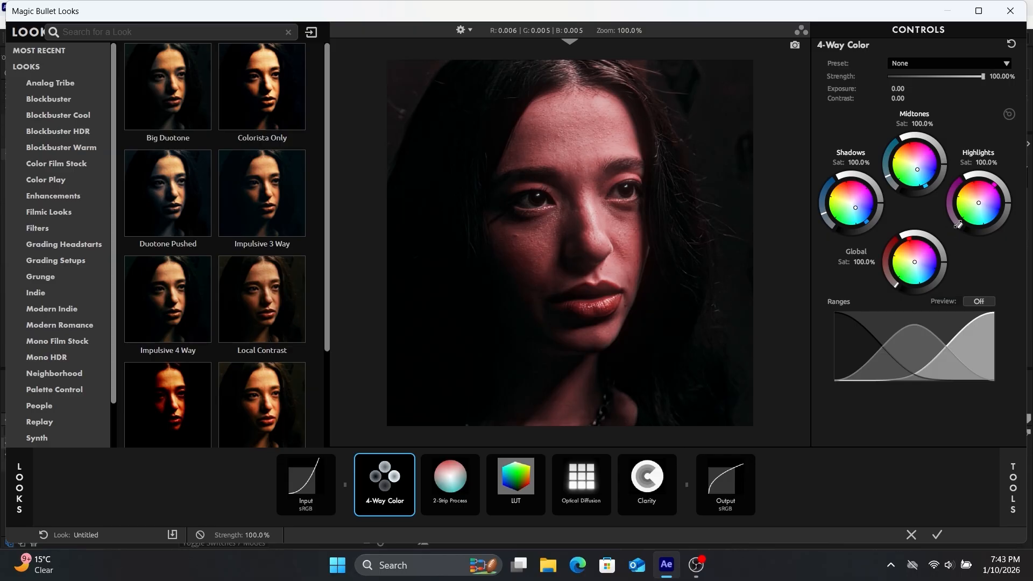
pyautogui.moveTo(960, 225); pyautogui.dragTo(952, 215)
pyautogui.moveTo(915, 262); pyautogui.dragTo(914, 261)
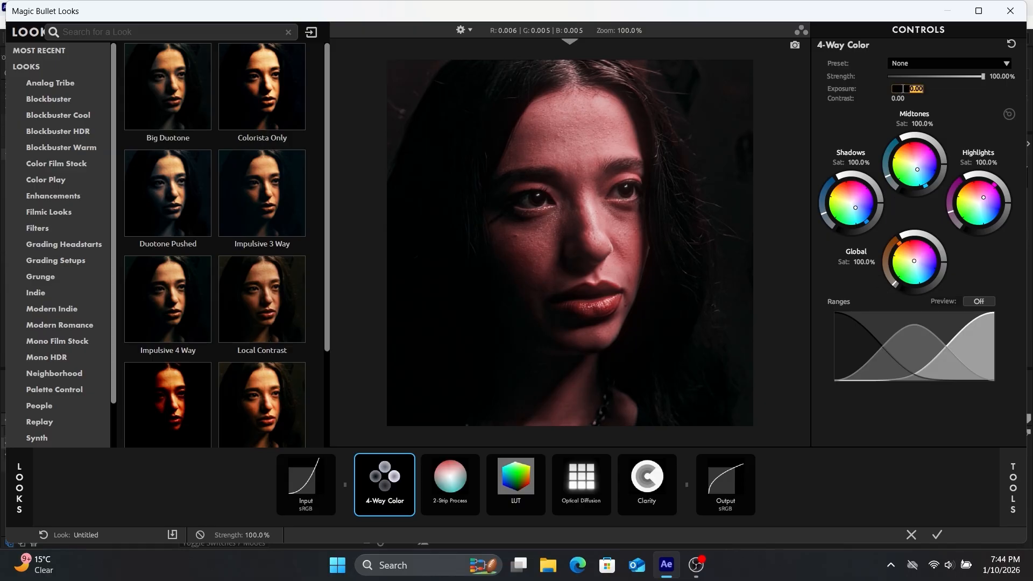
# Set the 4-Way Color exposure to 0.10
pyautogui.write('.10')
pyautogui.press('Return')
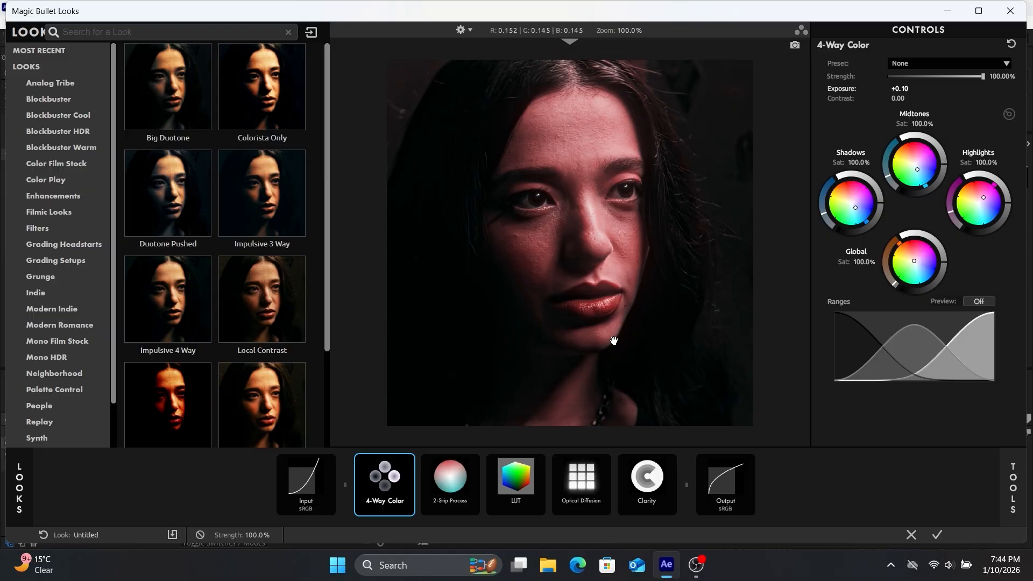
# Set the 2-Strip Process green sensitivity to 42% and its strength to 96%
pyautogui.click(457, 482)
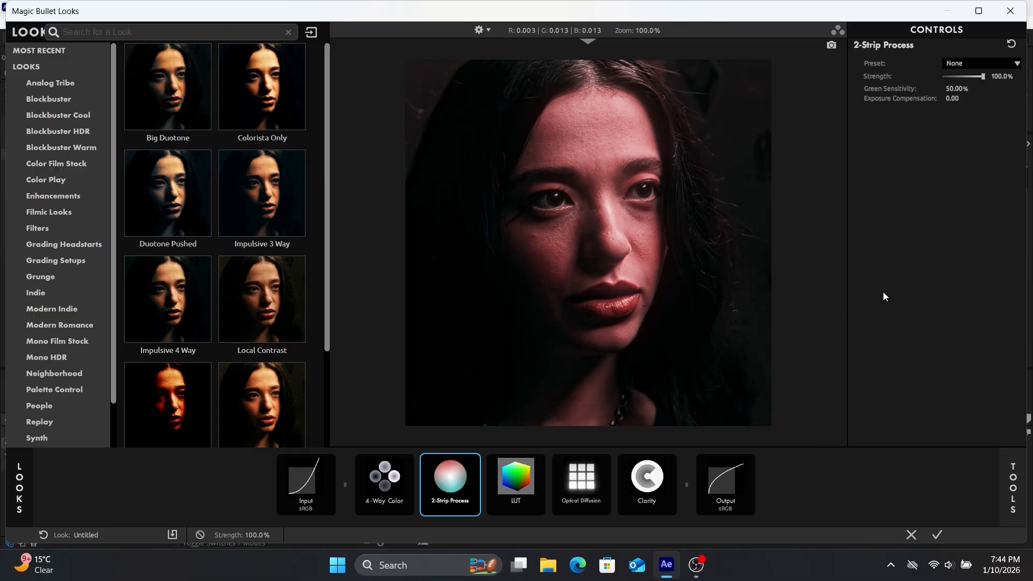
pyautogui.click(954, 90)
pyautogui.write('42')
pyautogui.press('Return')
pyautogui.click(993, 76)
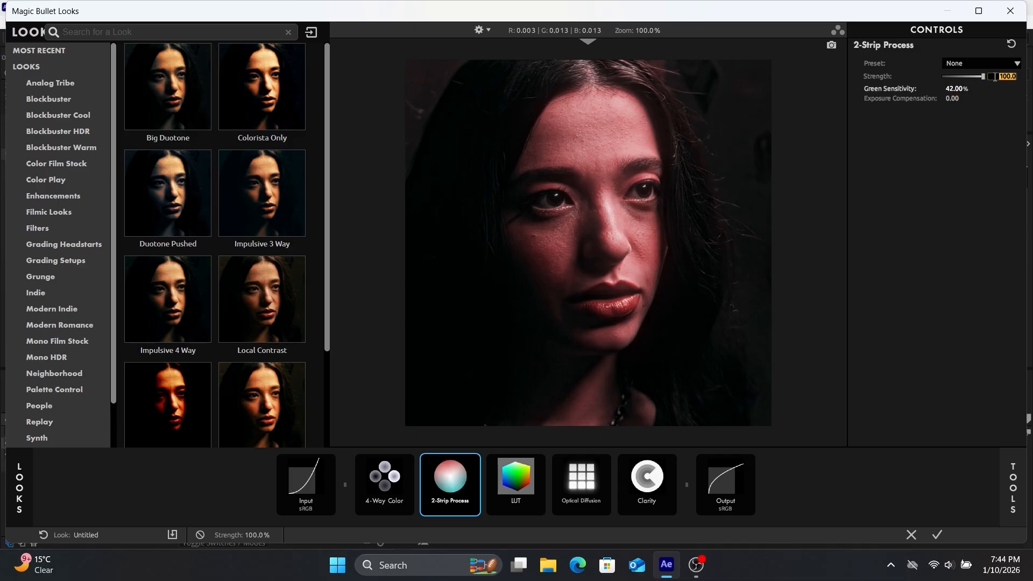
pyautogui.write('96')
pyautogui.press('Return')
# Apply the Prolost Flat Cinematic LUT in the LUT tool and reduce its strength to about 40%
pyautogui.click(527, 481)
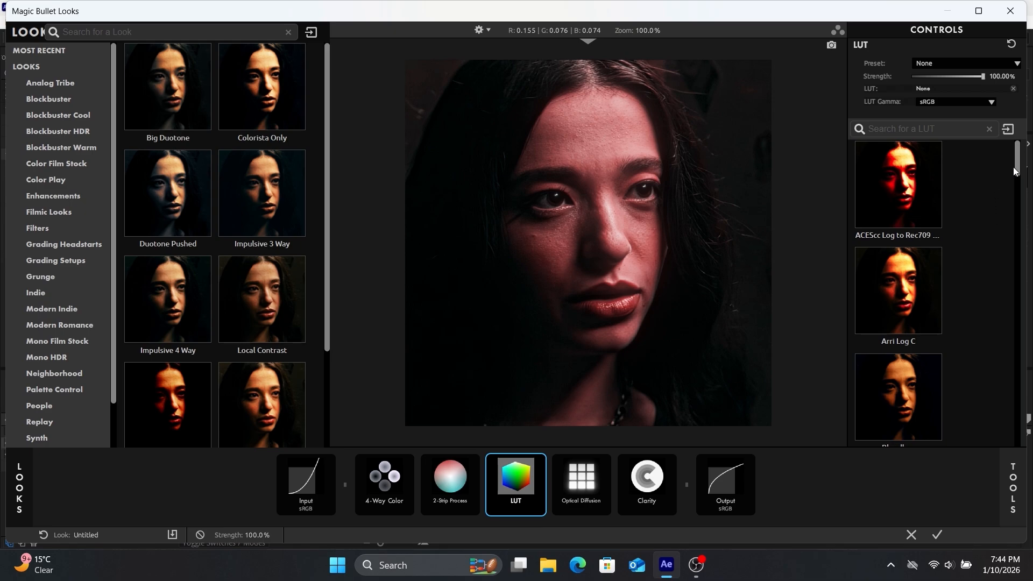
pyautogui.moveTo(1015, 168); pyautogui.dragTo(1015, 185)
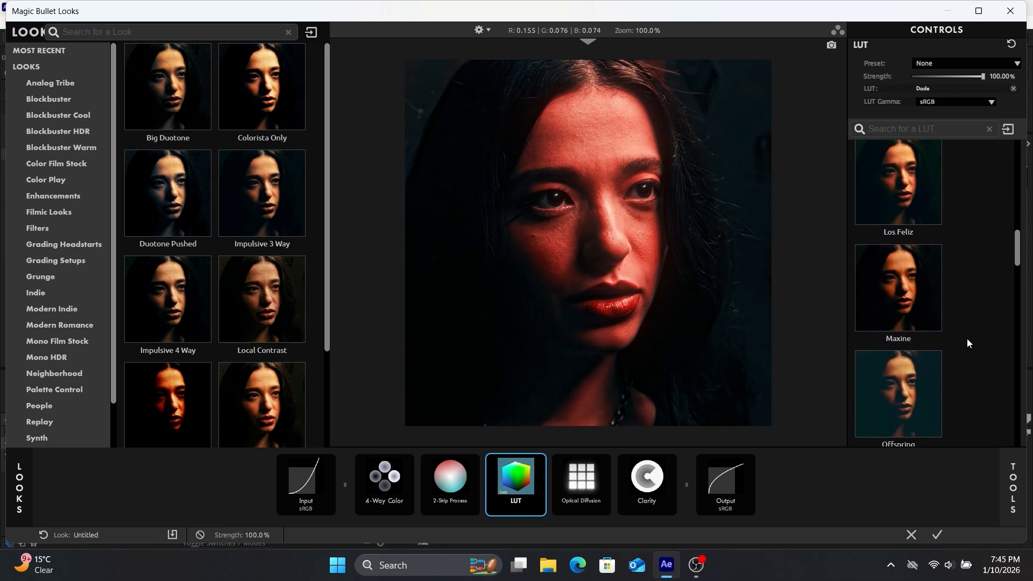
pyautogui.scroll(-4, 967, 339)
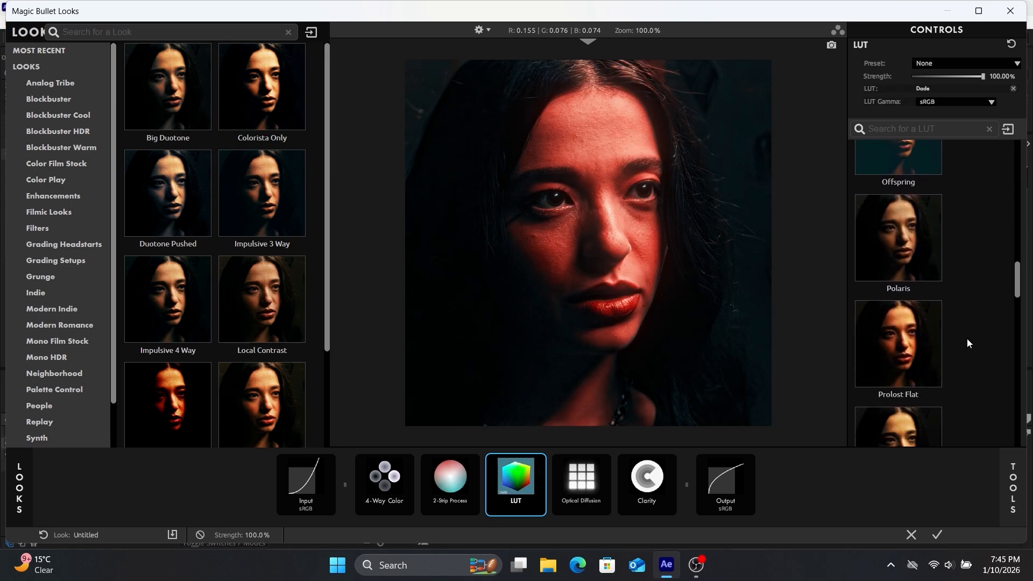
pyautogui.scroll(-1, 967, 344)
pyautogui.scroll(-3, 967, 328)
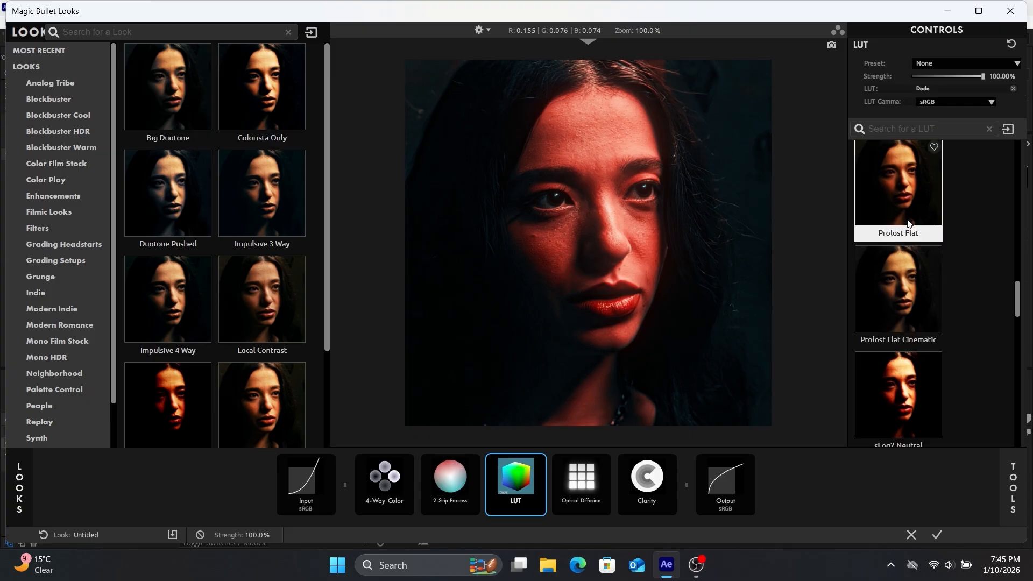
pyautogui.click(900, 196)
pyautogui.click(898, 303)
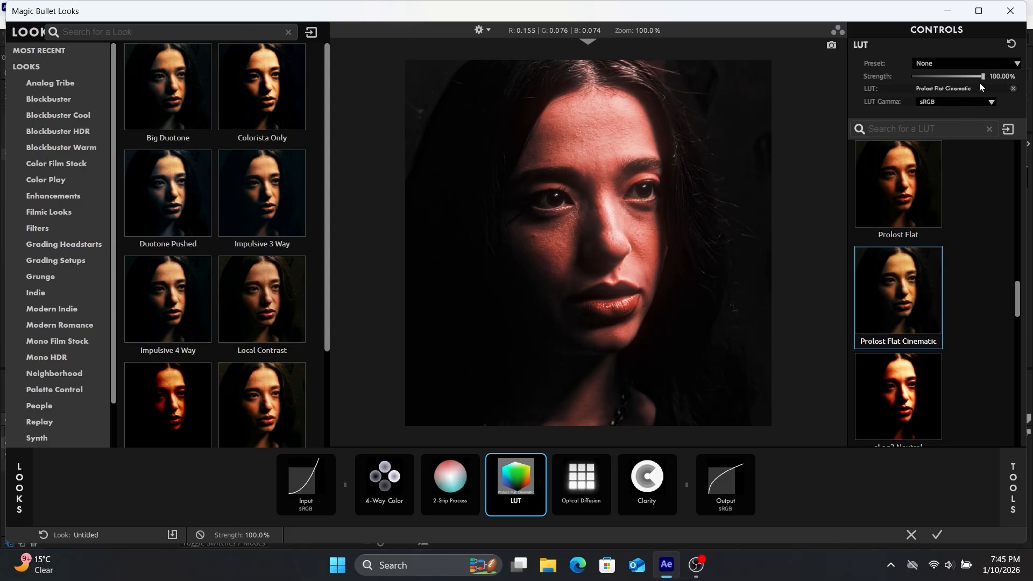
pyautogui.moveTo(979, 79); pyautogui.dragTo(941, 85)
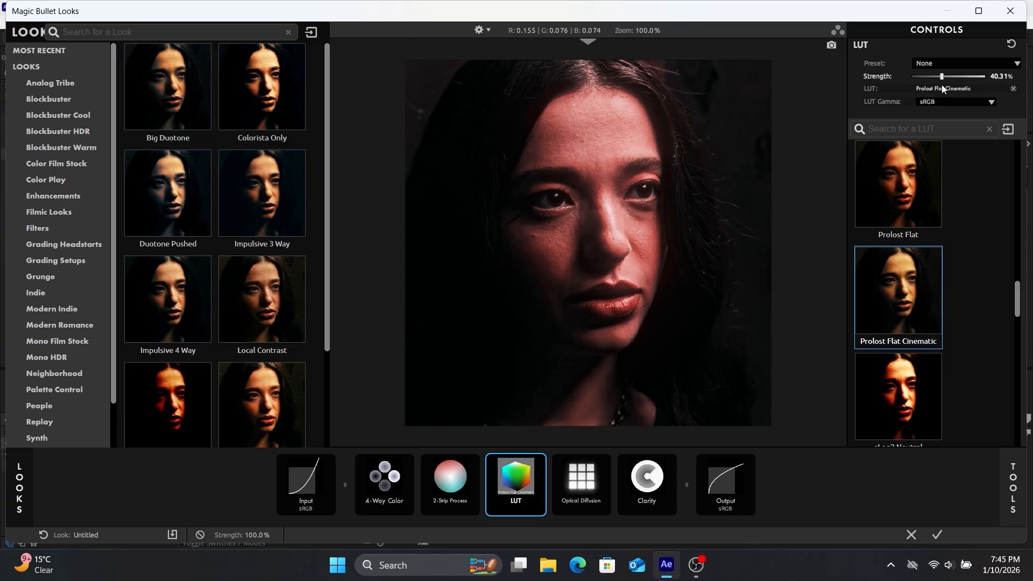
# Set the Optical Diffusion density to 17% and its size to 305
pyautogui.click(593, 496)
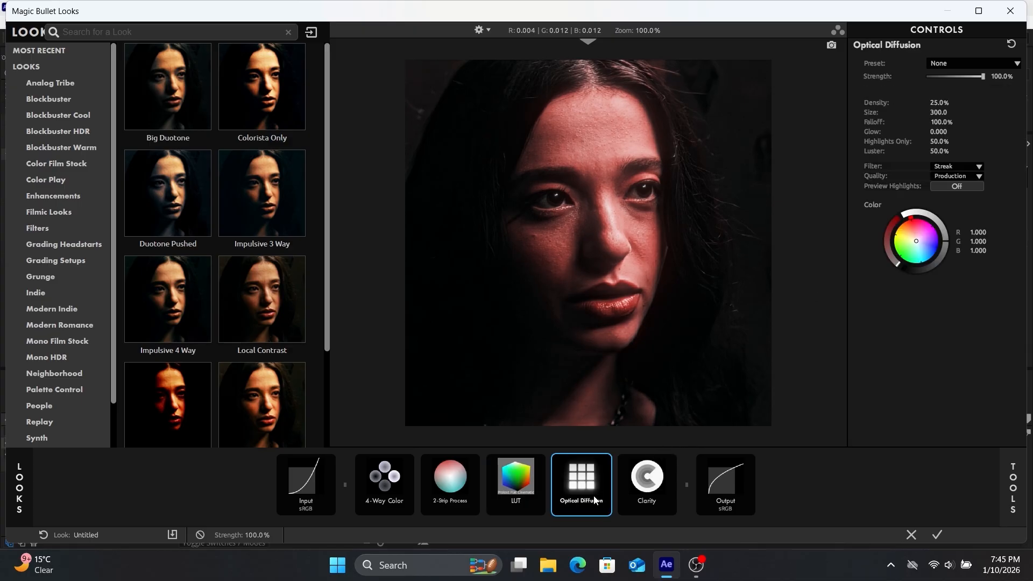
pyautogui.click(935, 103)
pyautogui.press('BackSpace')
pyautogui.write('17')
pyautogui.press('Return')
pyautogui.click(938, 112)
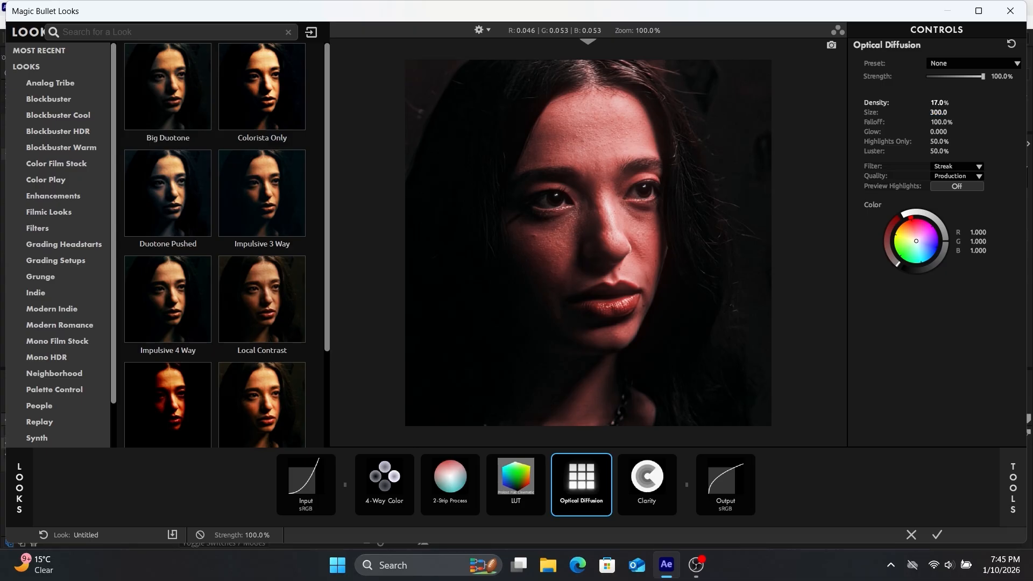
pyautogui.write('305')
pyautogui.press('Return')
# Shift the Optical Diffusion colour very slightly off neutral, adjust its colour ring, and set the tool's strength to 75%
pyautogui.moveTo(916, 241); pyautogui.dragTo(915, 240)
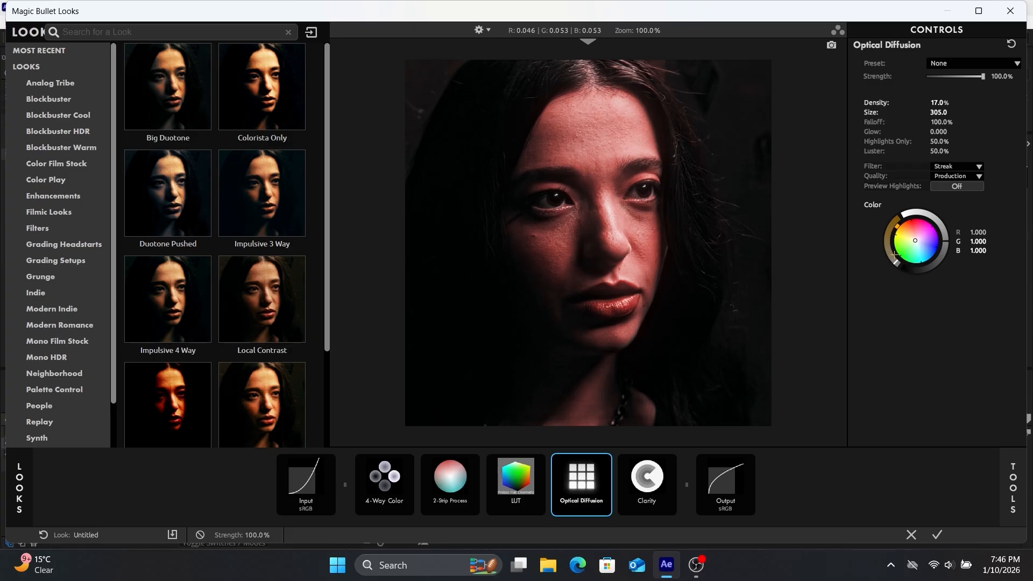
pyautogui.moveTo(897, 262); pyautogui.dragTo(886, 239)
pyautogui.click(1000, 76)
pyautogui.write('75')
pyautogui.press('Return')
# Set the Clarity tool's clarity to 28% and apply the finished look to the adjustment layer
pyautogui.click(658, 488)
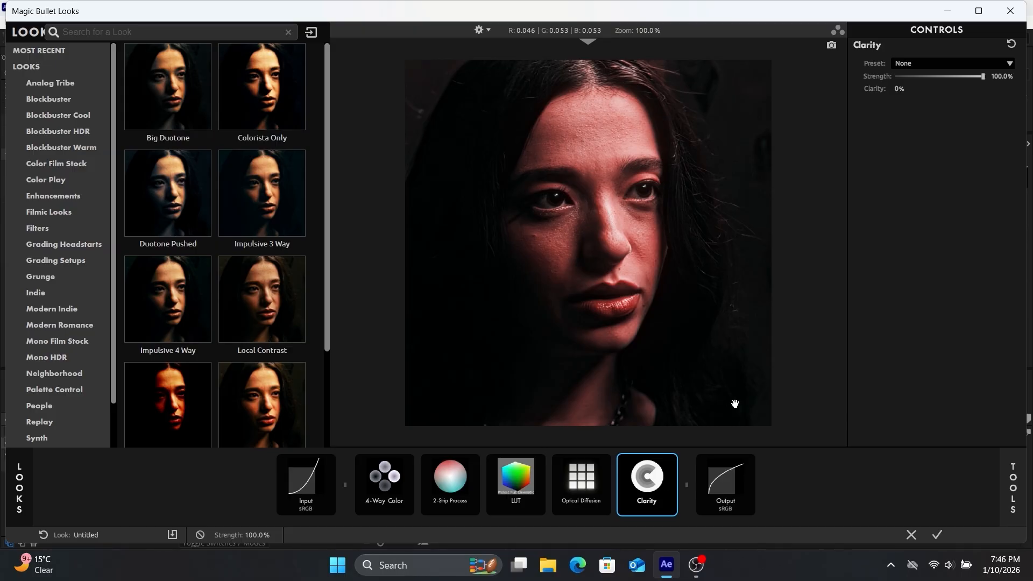
pyautogui.click(908, 90)
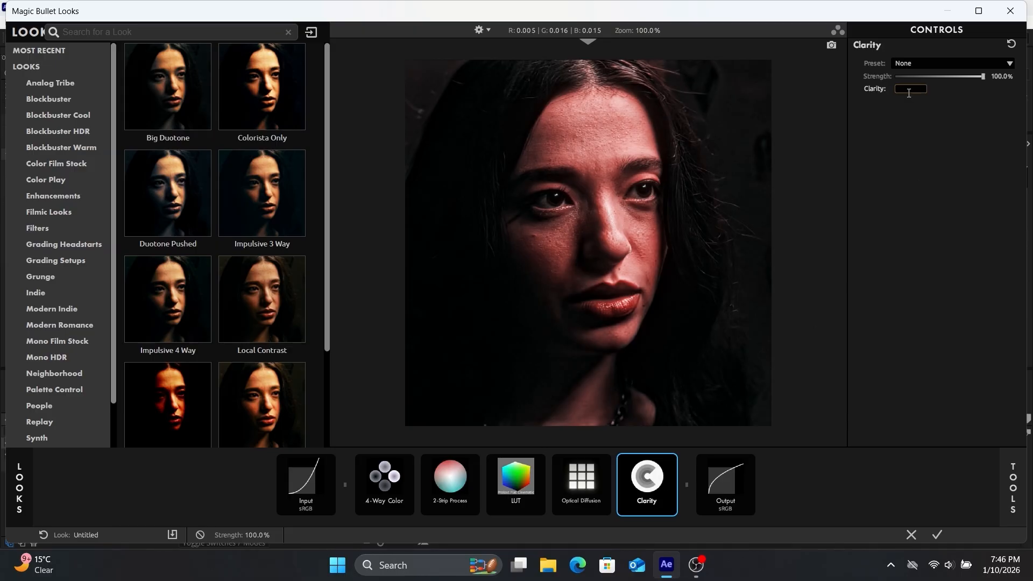
pyautogui.write('28')
pyautogui.press('Return')
pyautogui.click(941, 530)
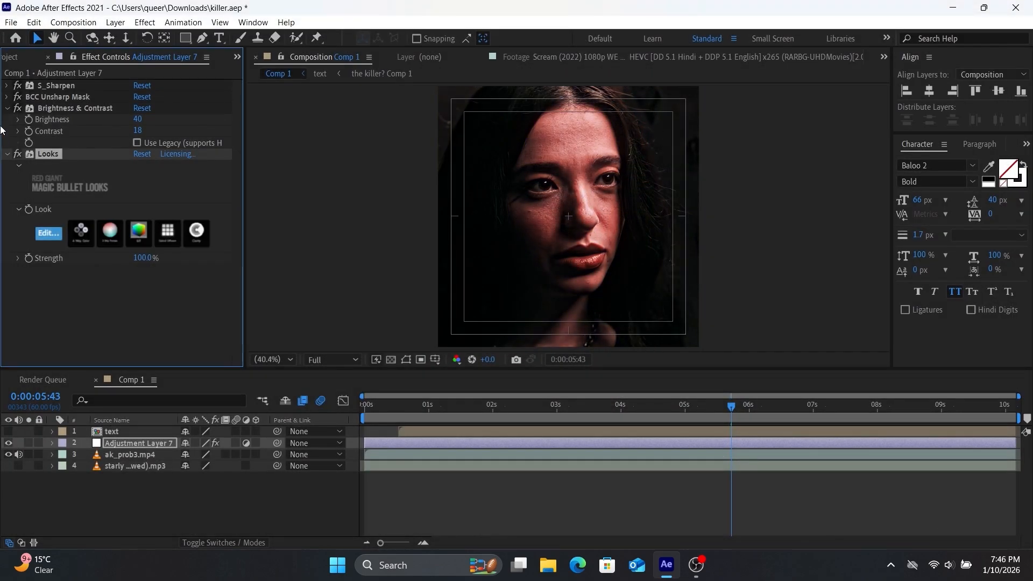
# Collapse the Looks and Brightness & Contrast settings and add a Hue/Saturation effect to the adjustment layer
pyautogui.click(7, 154)
pyautogui.click(5, 108)
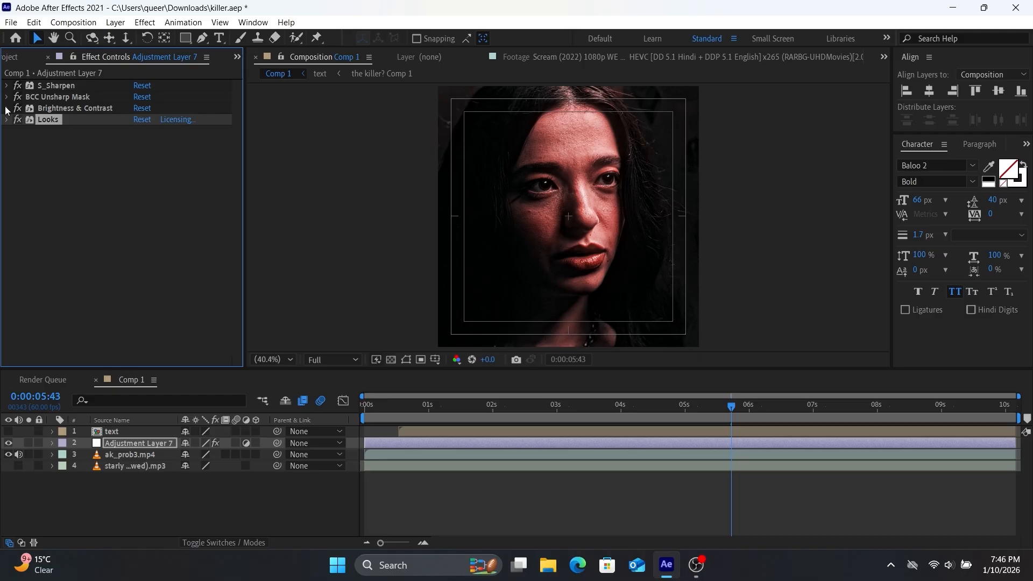
pyautogui.hotkey('ctrl', 'space')
pyautogui.write('hue')
pyautogui.press('Return')
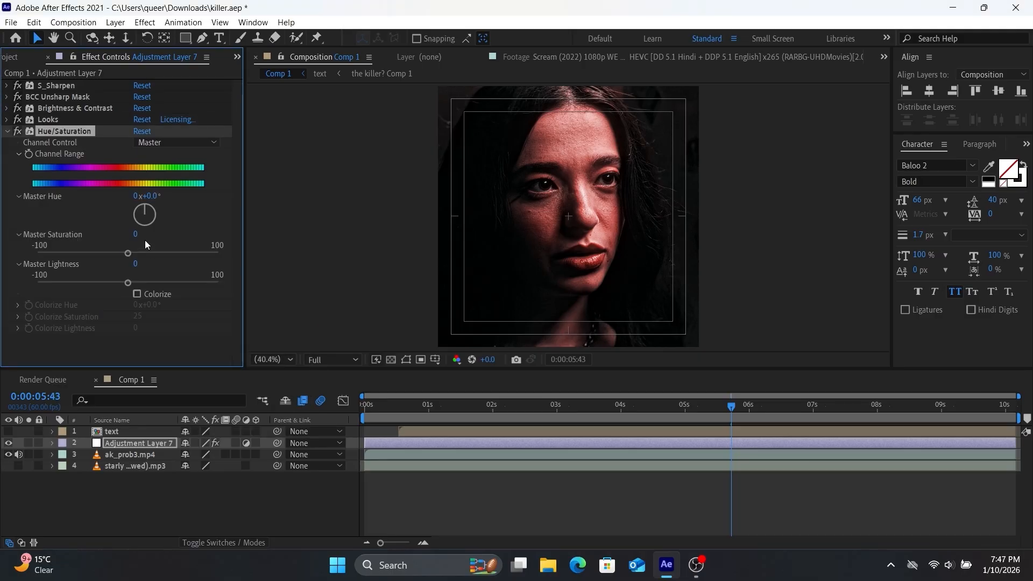
# Set the Hue/Saturation effect's Master Saturation to 20 and Master Hue to 12°, and collapse its settings
pyautogui.moveTo(151, 195); pyautogui.dragTo(174, 203)
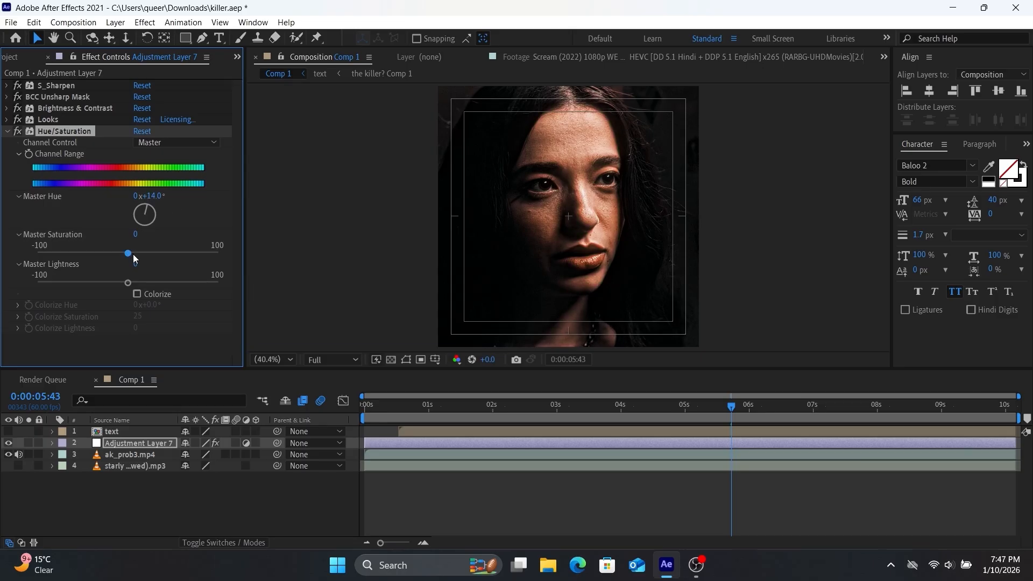
pyautogui.click(137, 235)
pyautogui.write('20')
pyautogui.press('Return')
pyautogui.click(138, 235)
pyautogui.press('Return')
pyautogui.click(154, 197)
pyautogui.write('12')
pyautogui.press('Return')
pyautogui.click(6, 131)
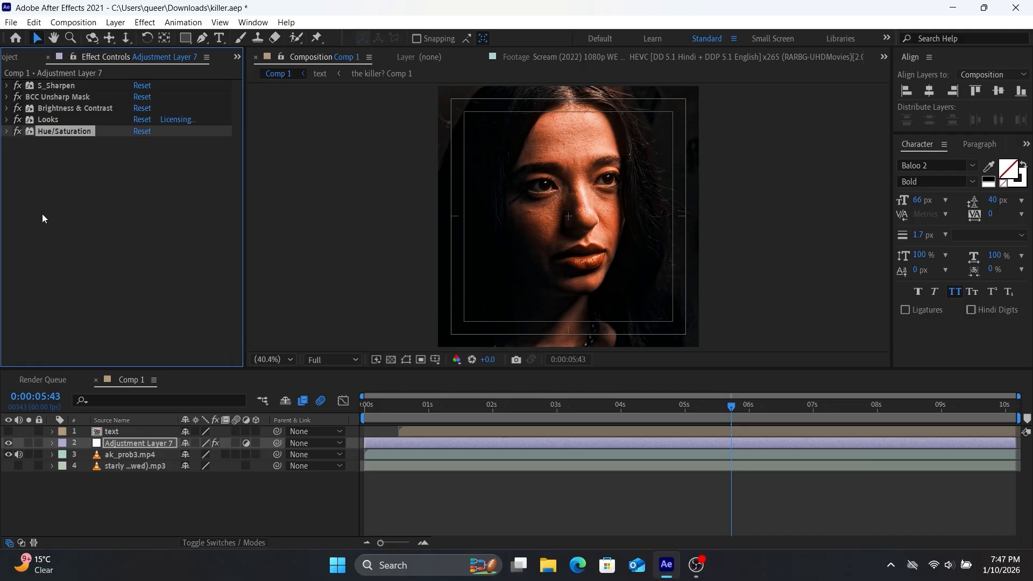
# Hide and reshow the adjustment layer to compare the footage with and without the colour grade
pyautogui.click(11, 440)
pyautogui.click(12, 440)
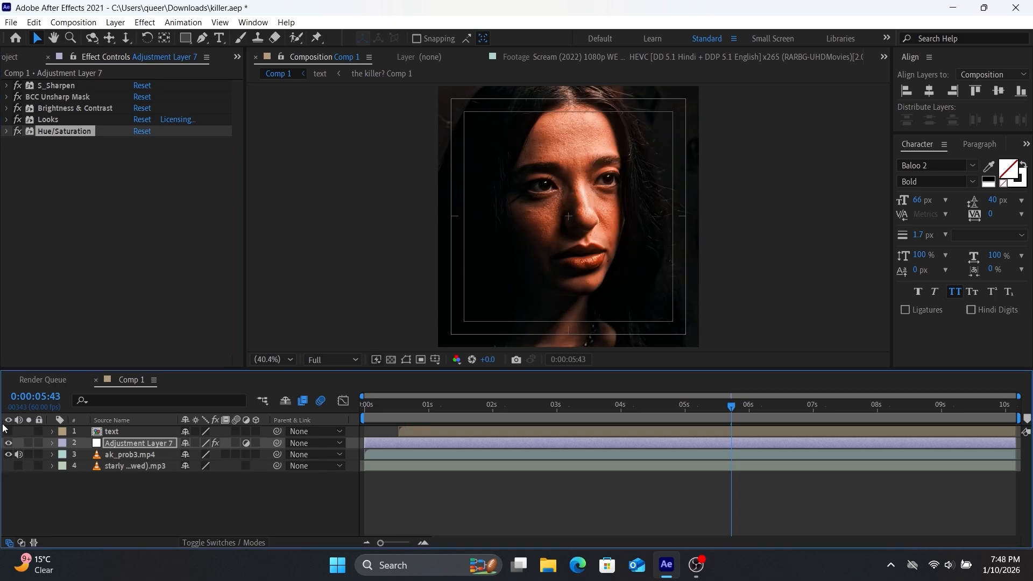
# Make the text layer visible and preview the composition from its first frame
pyautogui.click(8, 431)
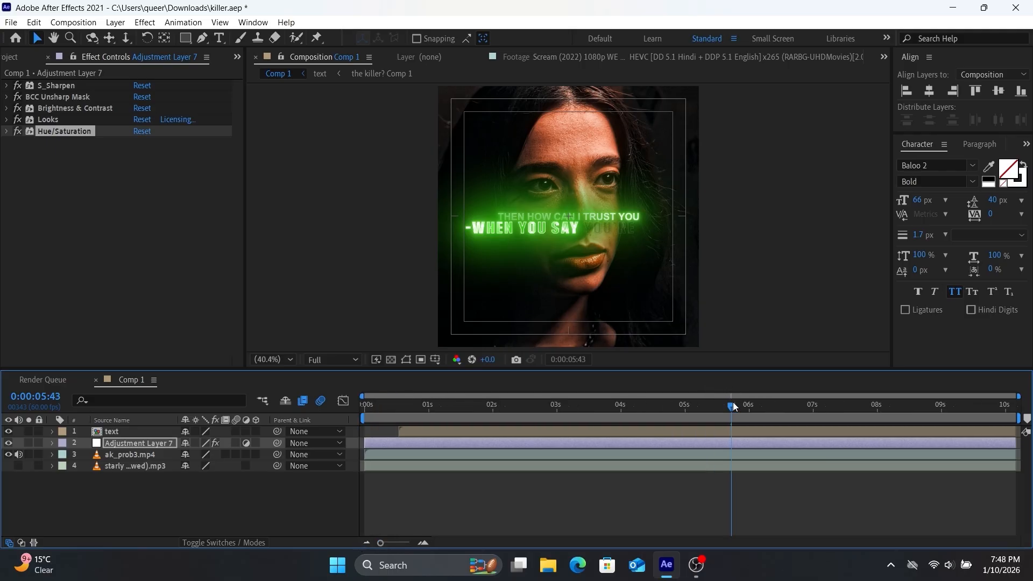
pyautogui.press('Home')
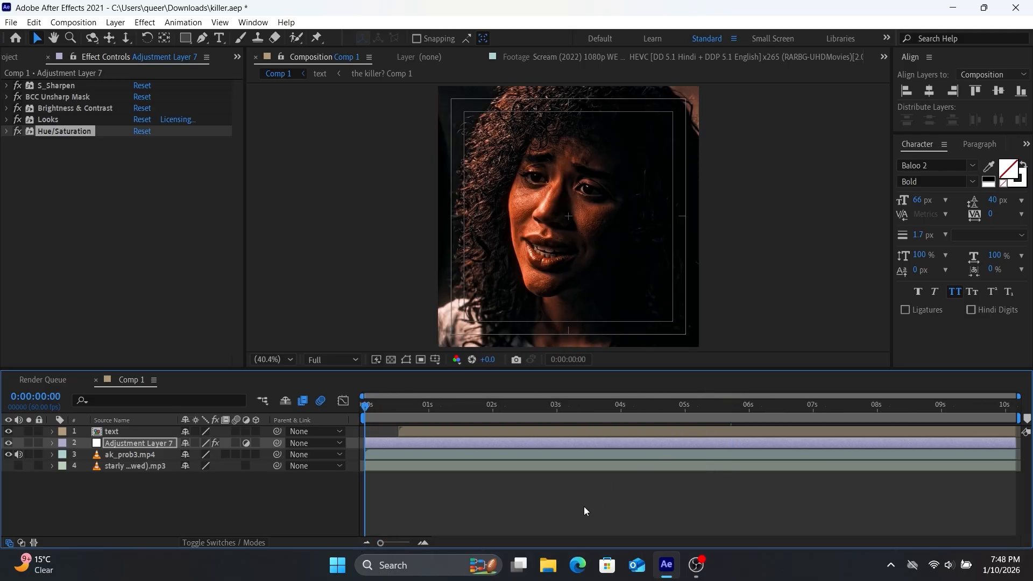
pyautogui.press('space')
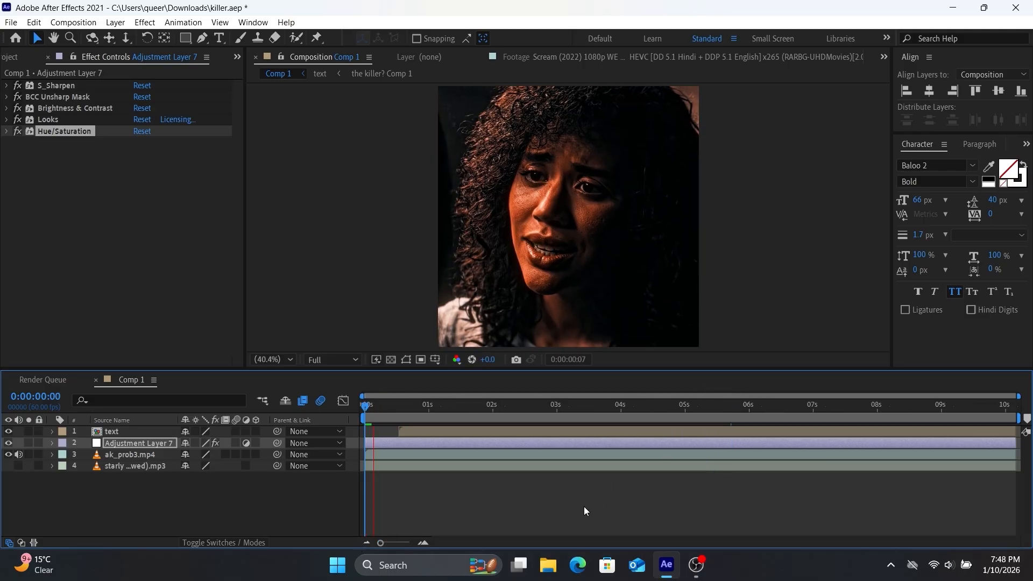